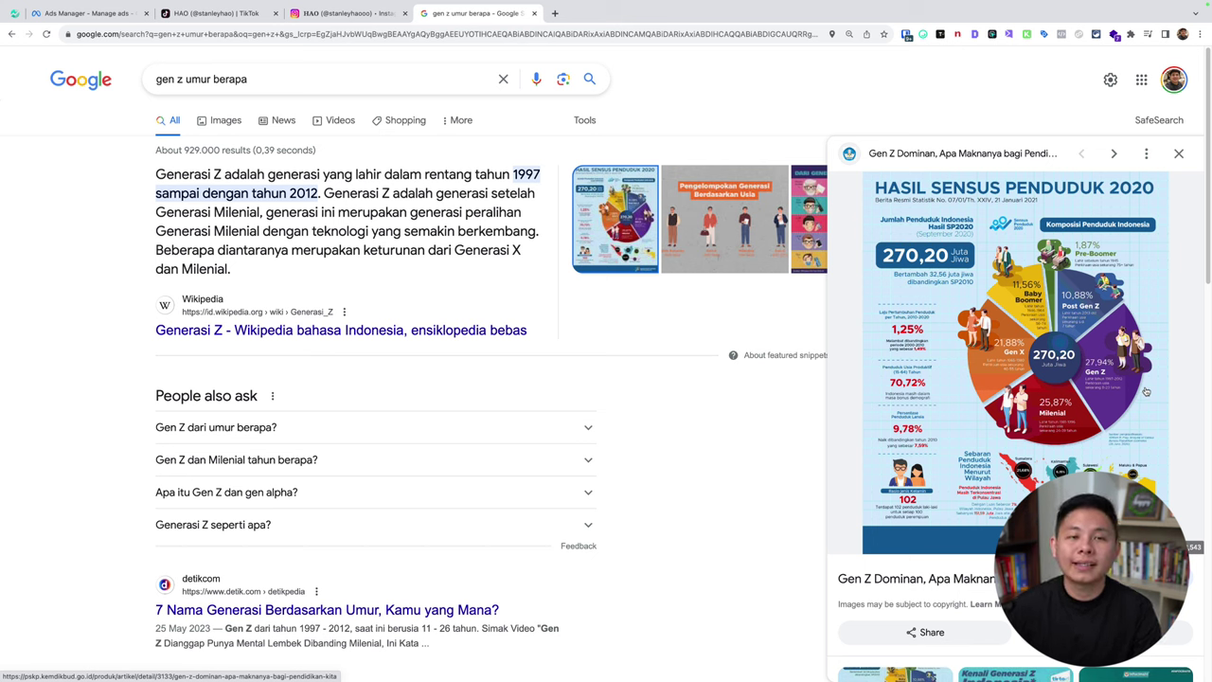
Step: Switch to Meta Ads Manager and create a new campaign with the Traffic objective
{"action": "left_click", "coordinate": [95, 13]}
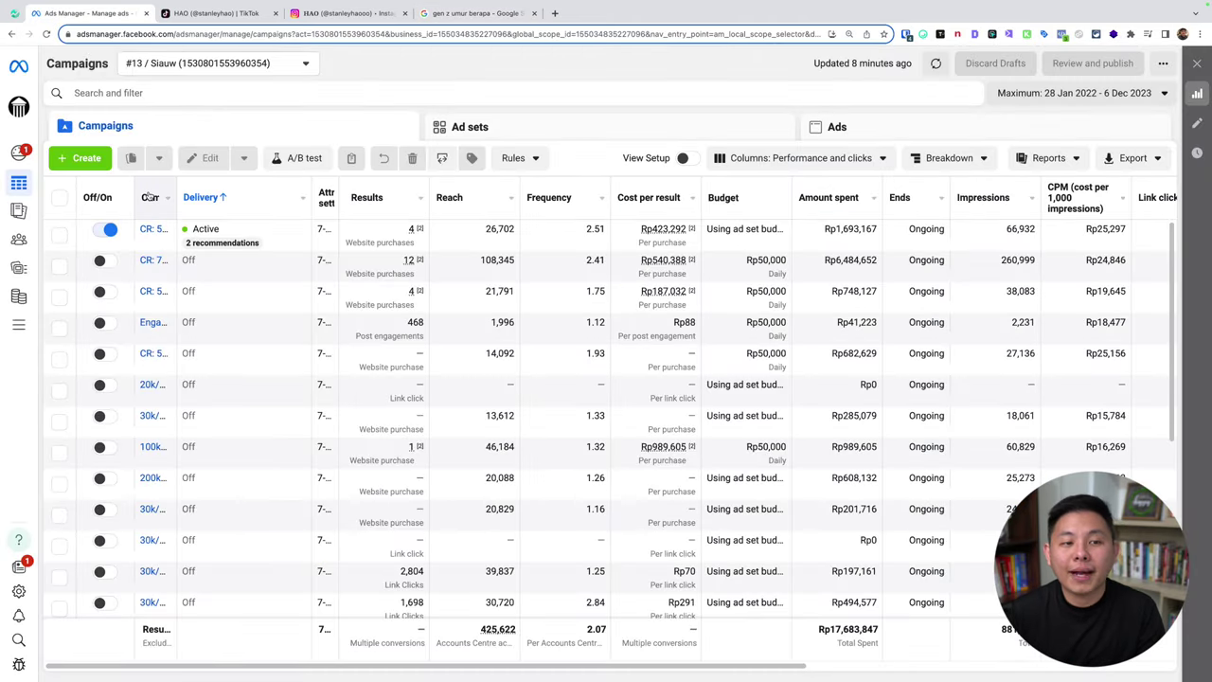
{"action": "left_click", "coordinate": [80, 158]}
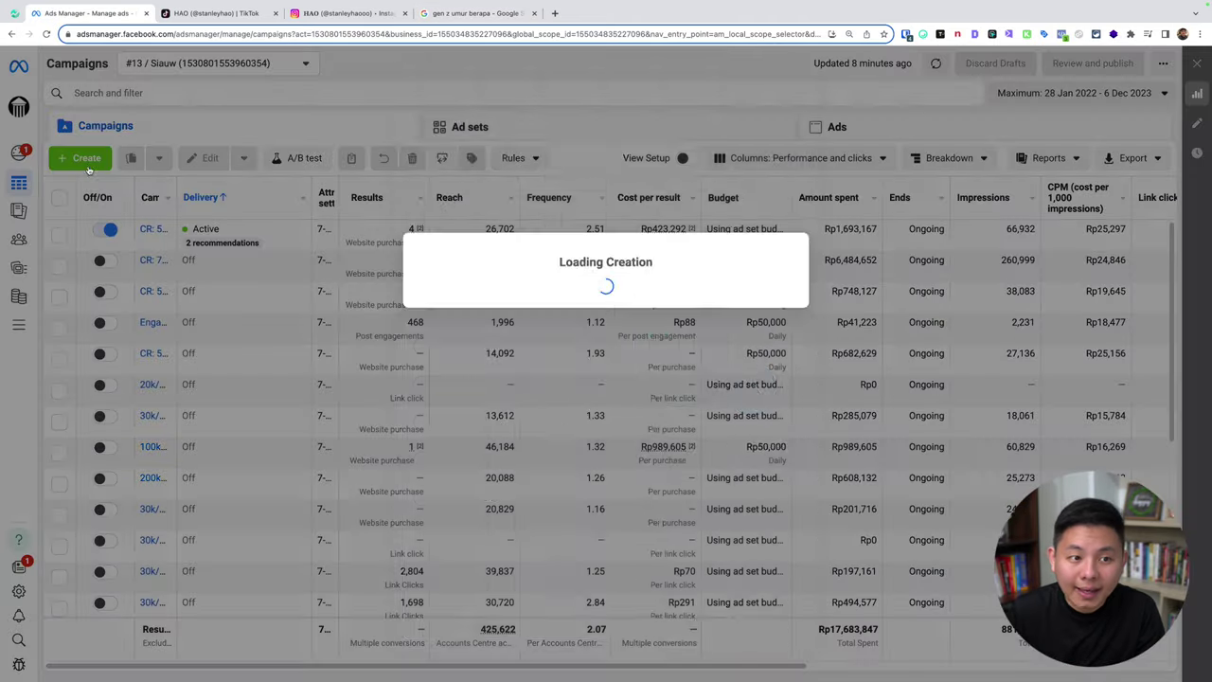
{"action": "left_click", "coordinate": [500, 347]}
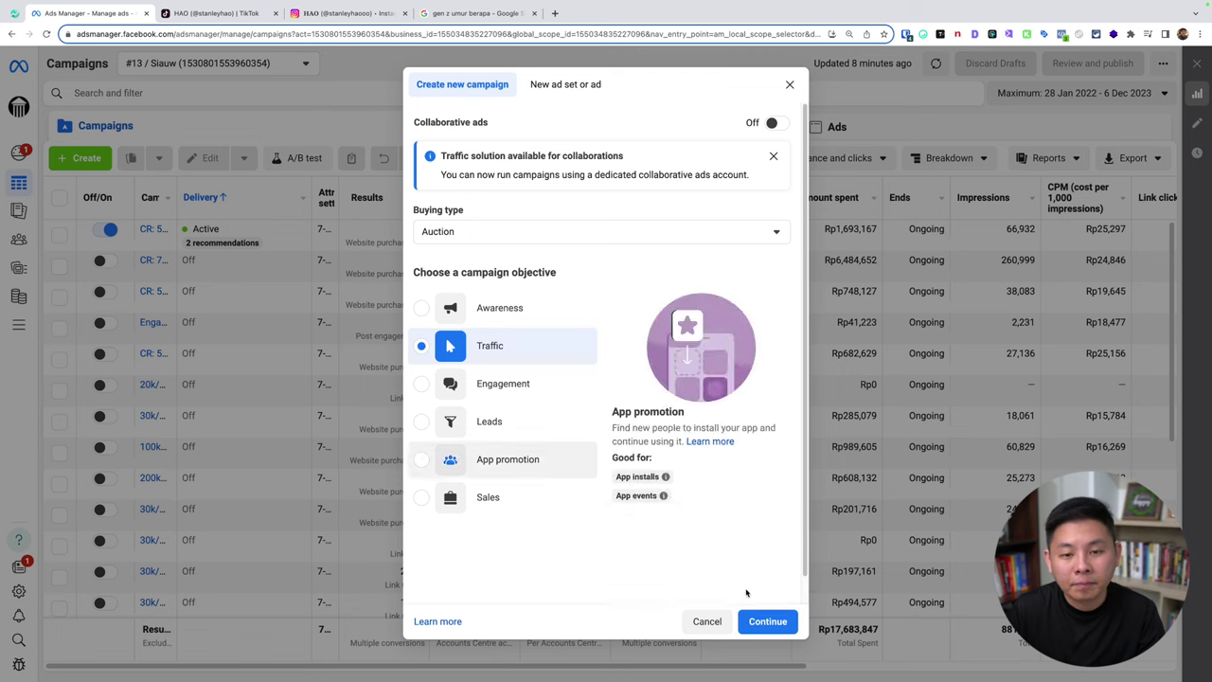
{"action": "left_click", "coordinate": [771, 629]}
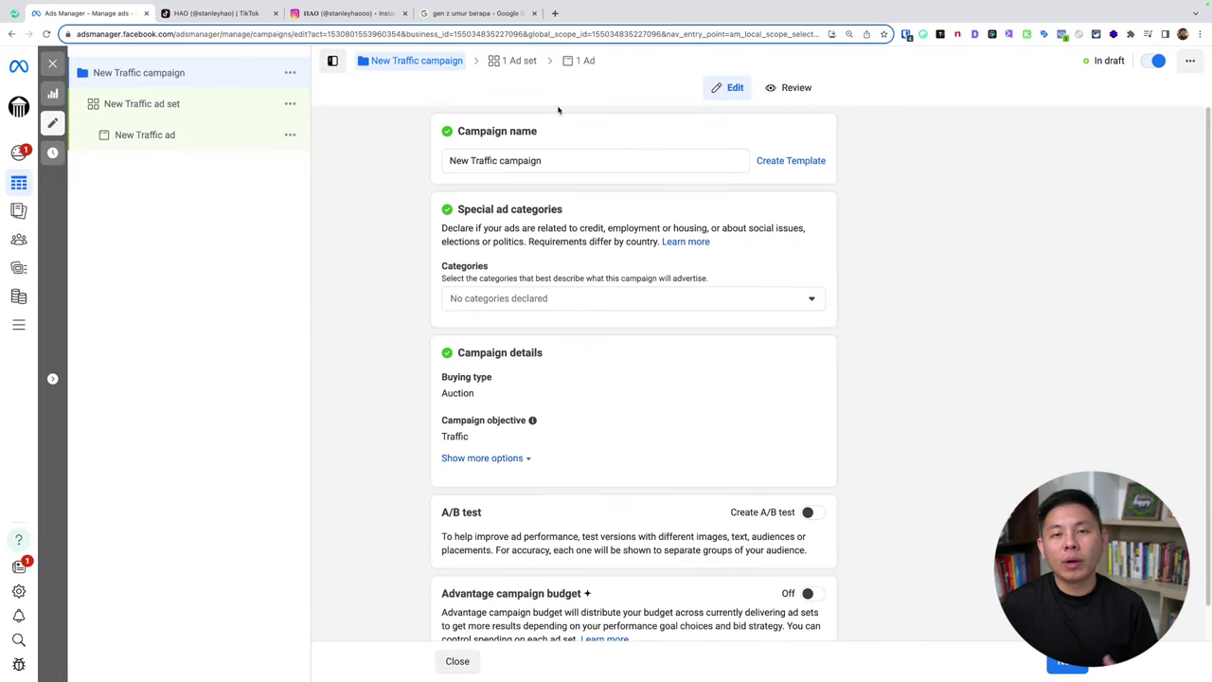
Step: Set the New Traffic ad set's conversion location to Website and switch its audience section to the original audience options
{"action": "left_click", "coordinate": [211, 100]}
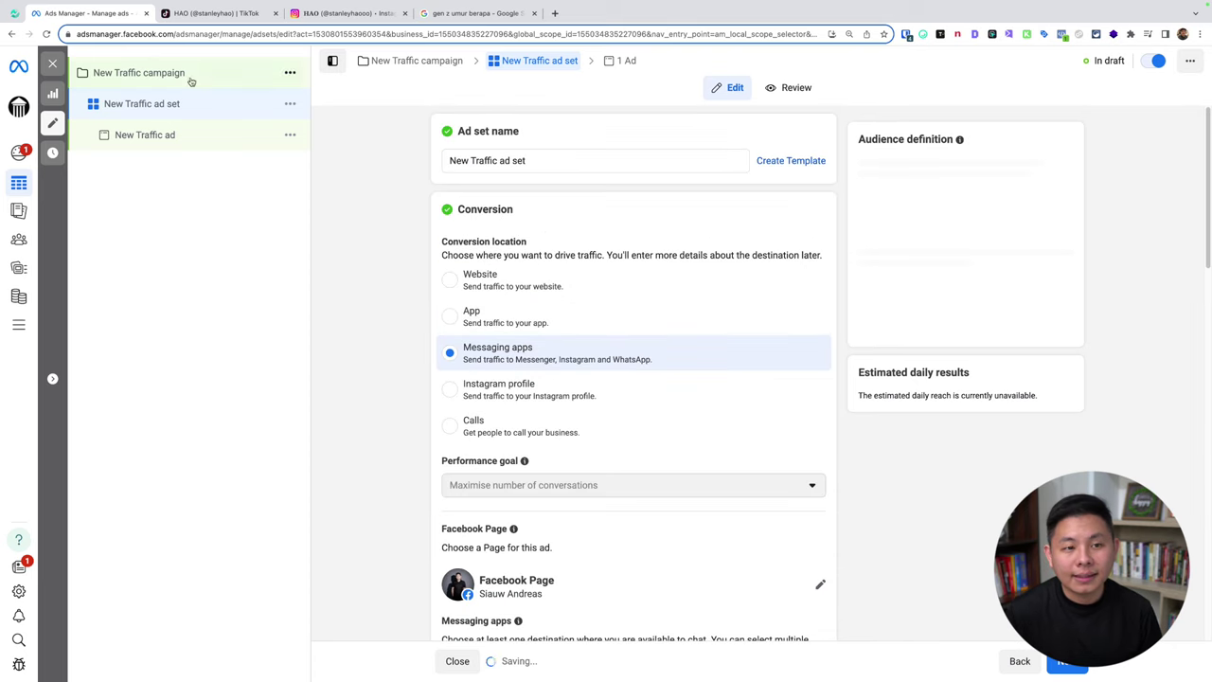
{"action": "left_click", "coordinate": [479, 275]}
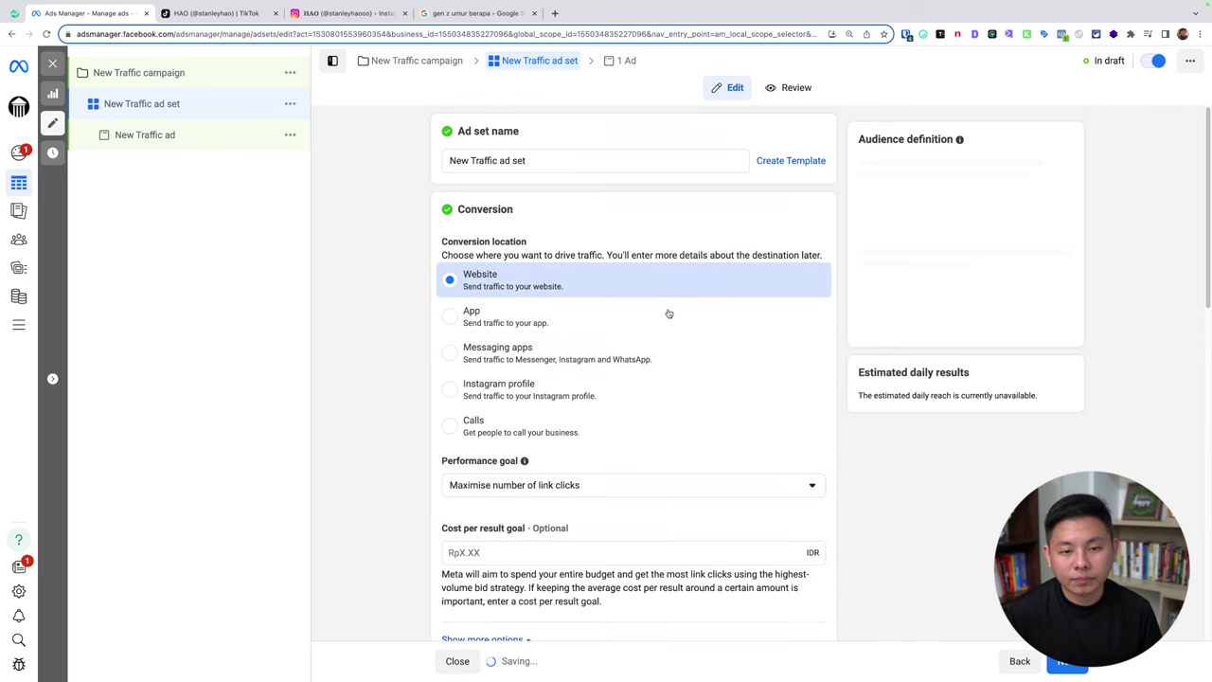
{"action": "scroll", "coordinate": [573, 334], "scroll_direction": "down", "scroll_amount": 12}
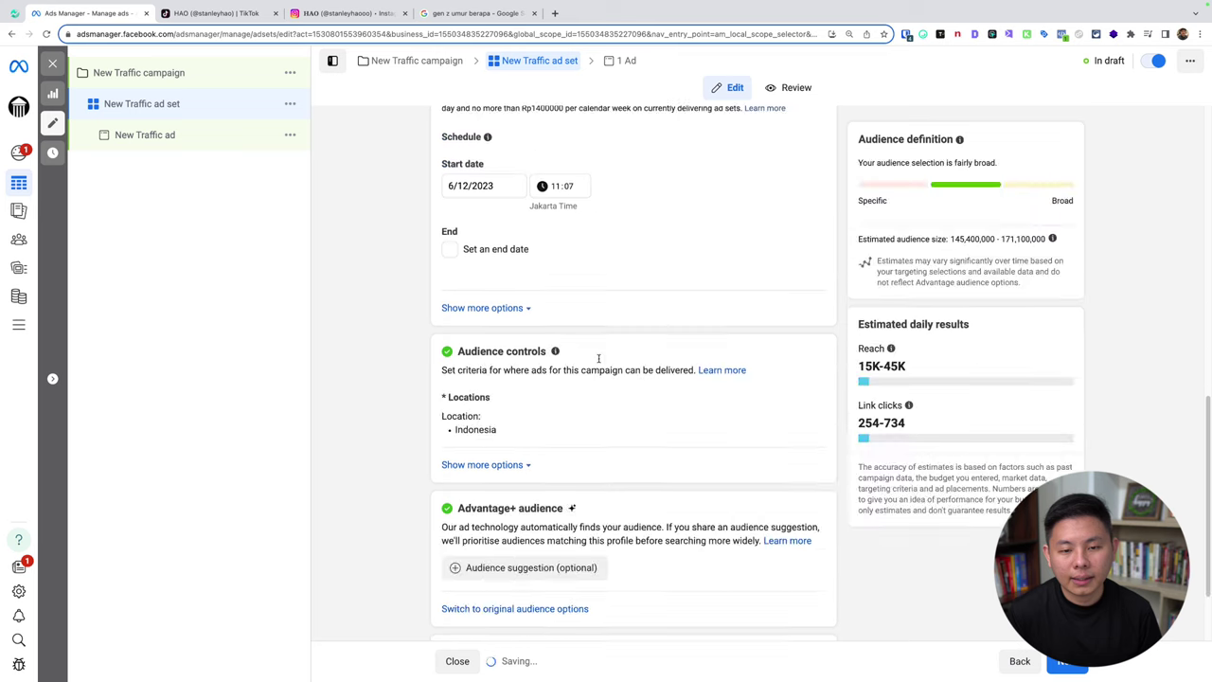
{"action": "scroll", "coordinate": [535, 569], "scroll_direction": "down", "scroll_amount": 3}
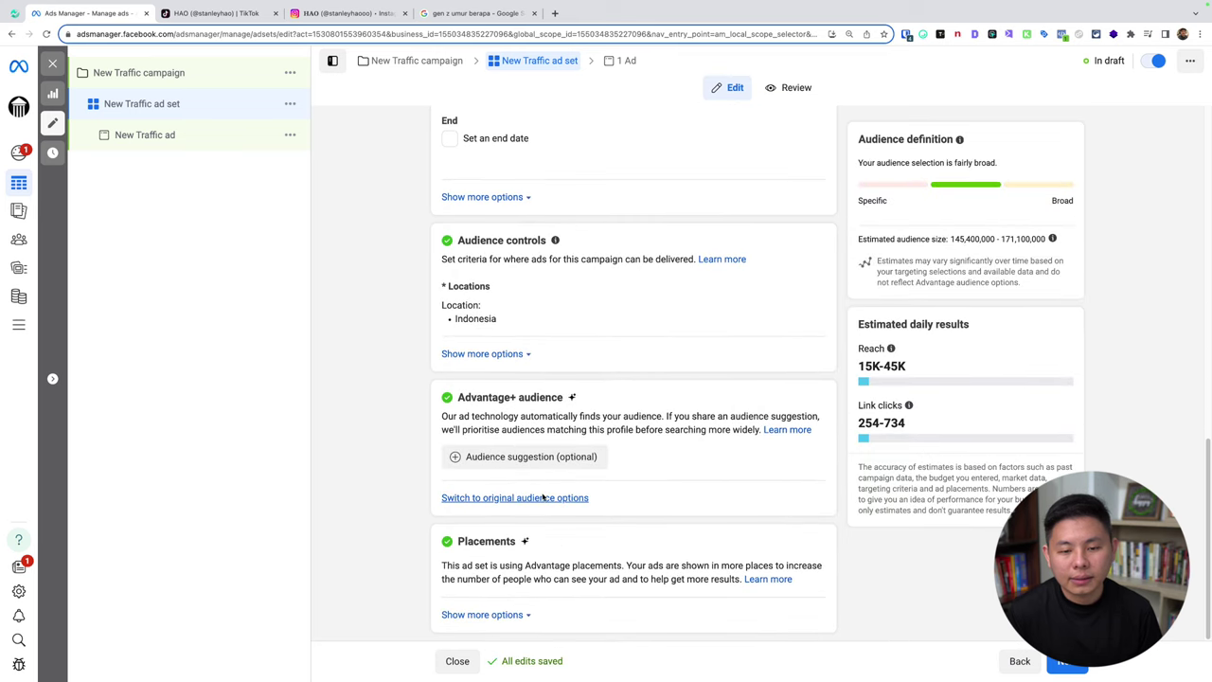
{"action": "scroll", "coordinate": [586, 416], "scroll_direction": "down", "scroll_amount": 5}
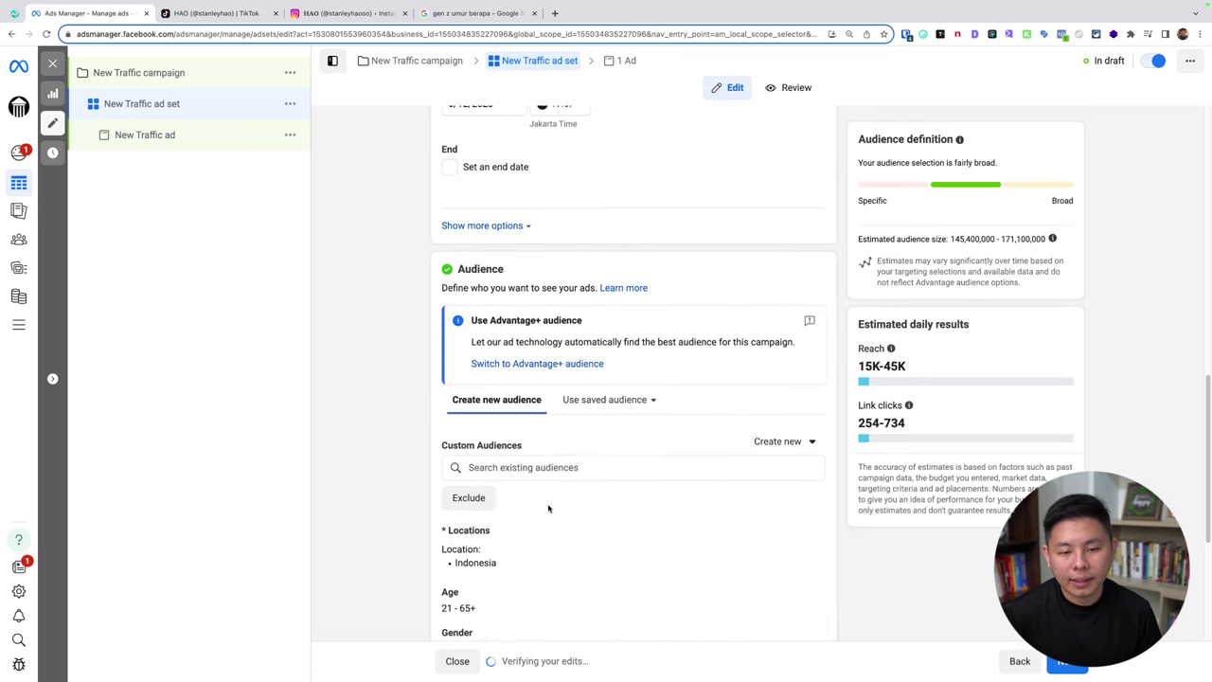
Step: Set the maximum age of the ad set's audience to 23
{"action": "scroll", "coordinate": [659, 455], "scroll_direction": "down", "scroll_amount": 1}
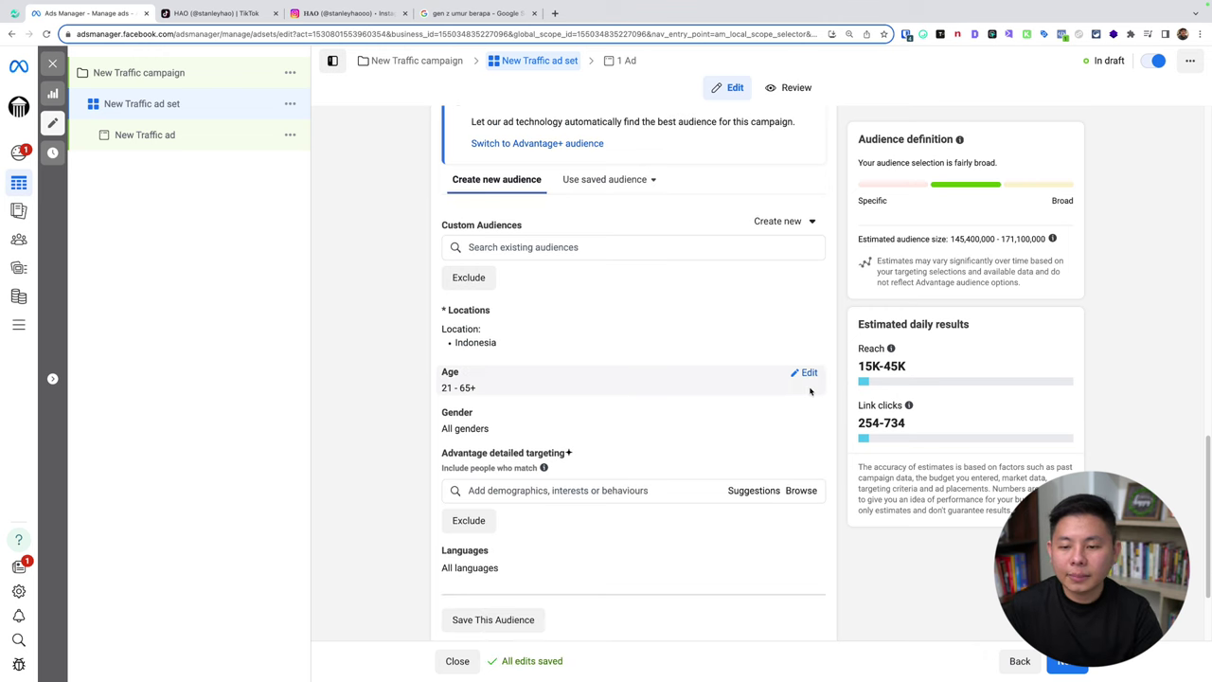
{"action": "left_click", "coordinate": [536, 383]}
{"action": "left_click", "coordinate": [536, 392]}
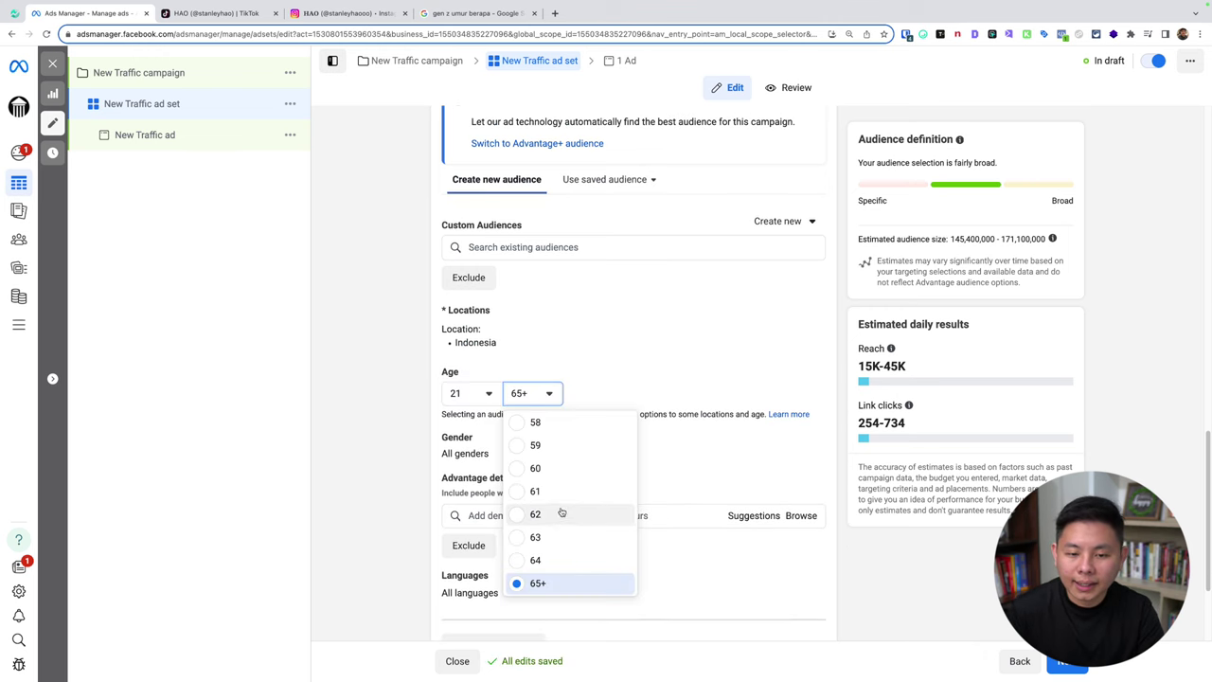
{"action": "left_click", "coordinate": [407, 412]}
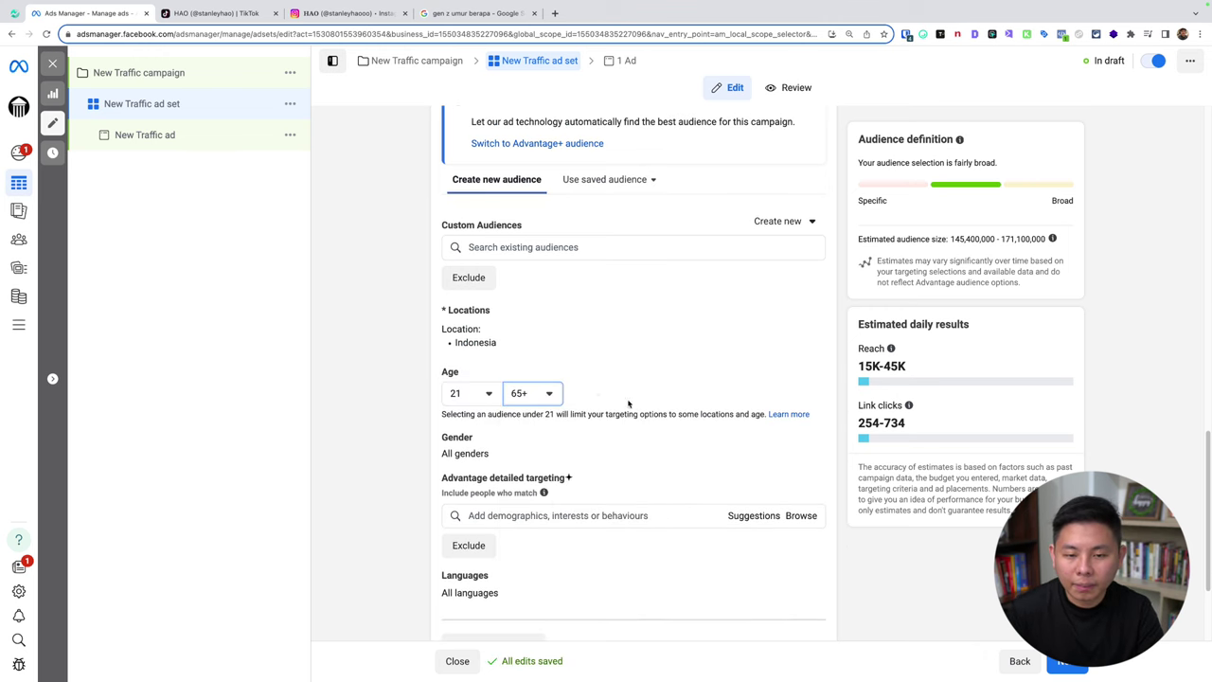
{"action": "left_click", "coordinate": [535, 396]}
{"action": "scroll", "coordinate": [534, 496], "scroll_direction": "up", "scroll_amount": 7}
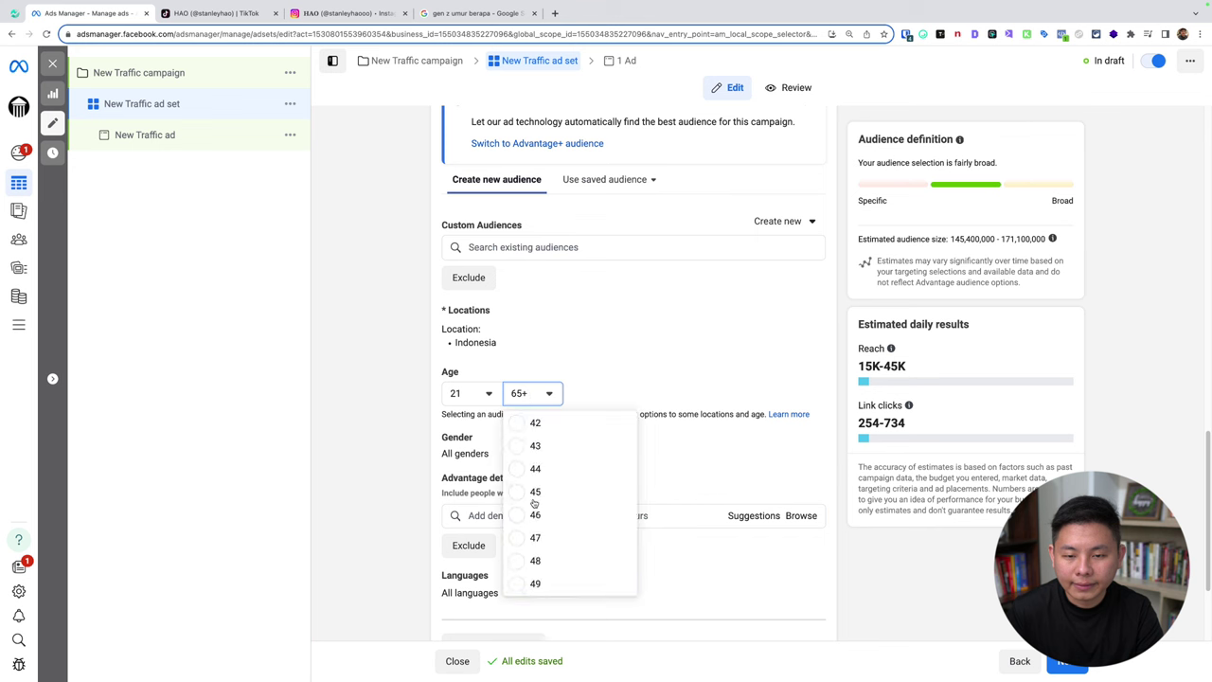
{"action": "scroll", "coordinate": [535, 502], "scroll_direction": "up", "scroll_amount": 3}
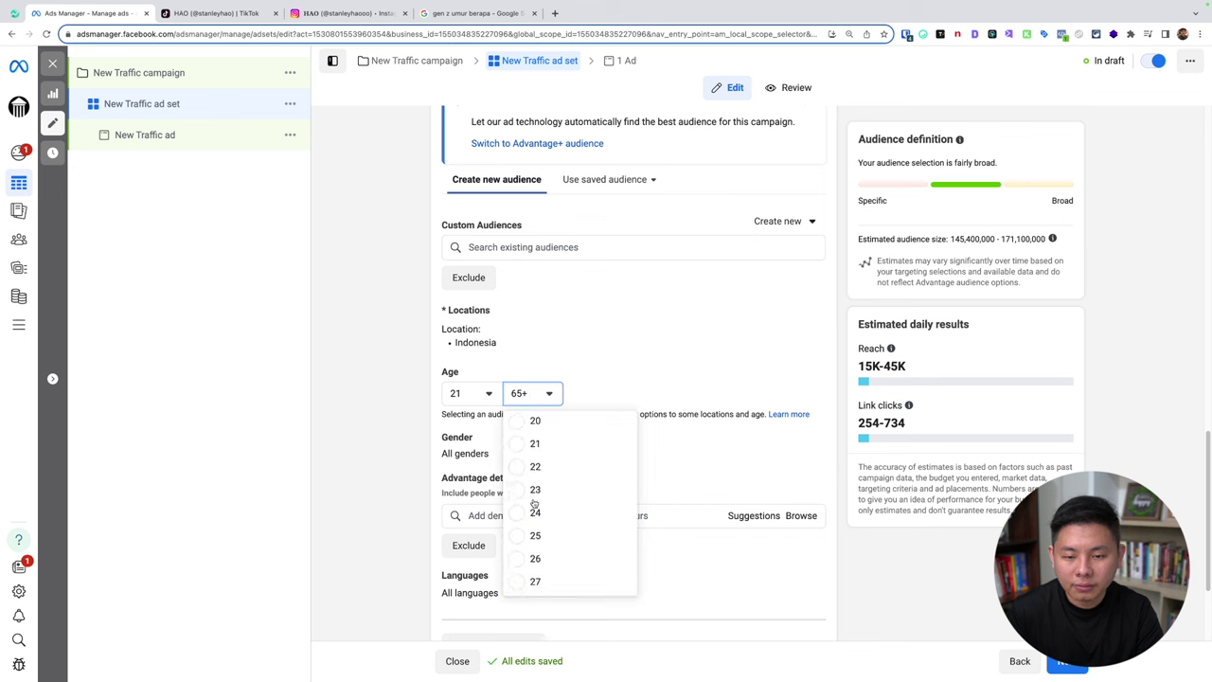
{"action": "key", "text": "Return"}
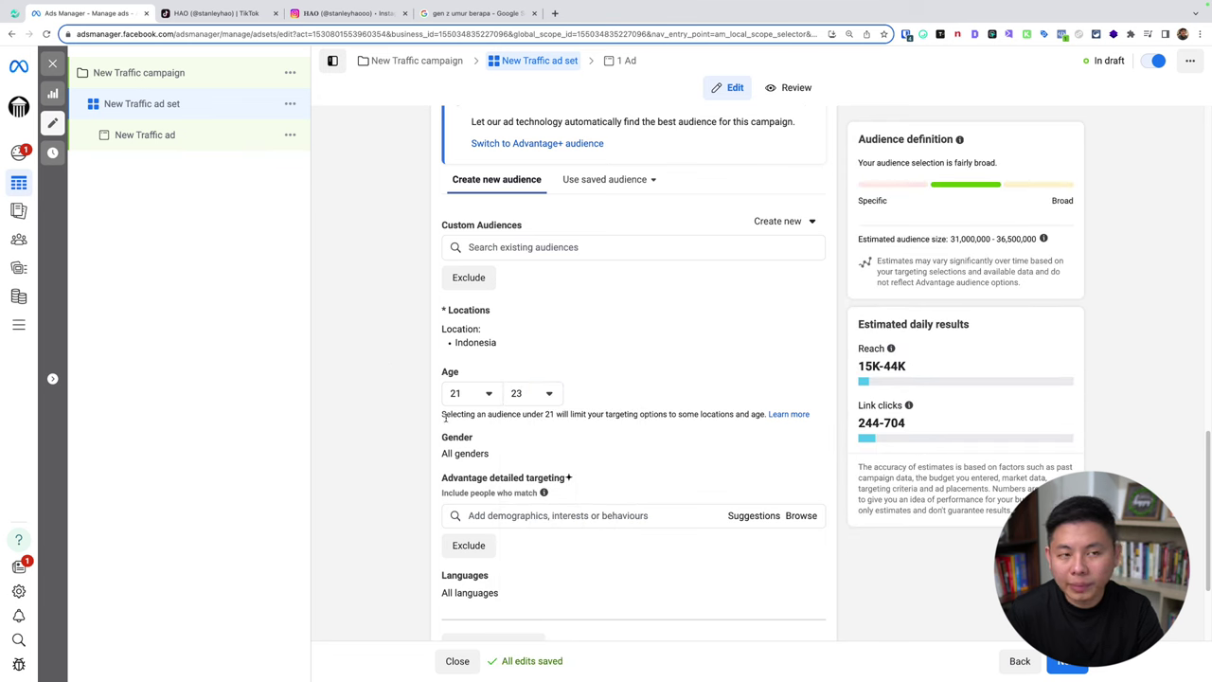
Step: Set the minimum age of the ad set's audience to 18
{"action": "left_click", "coordinate": [487, 394]}
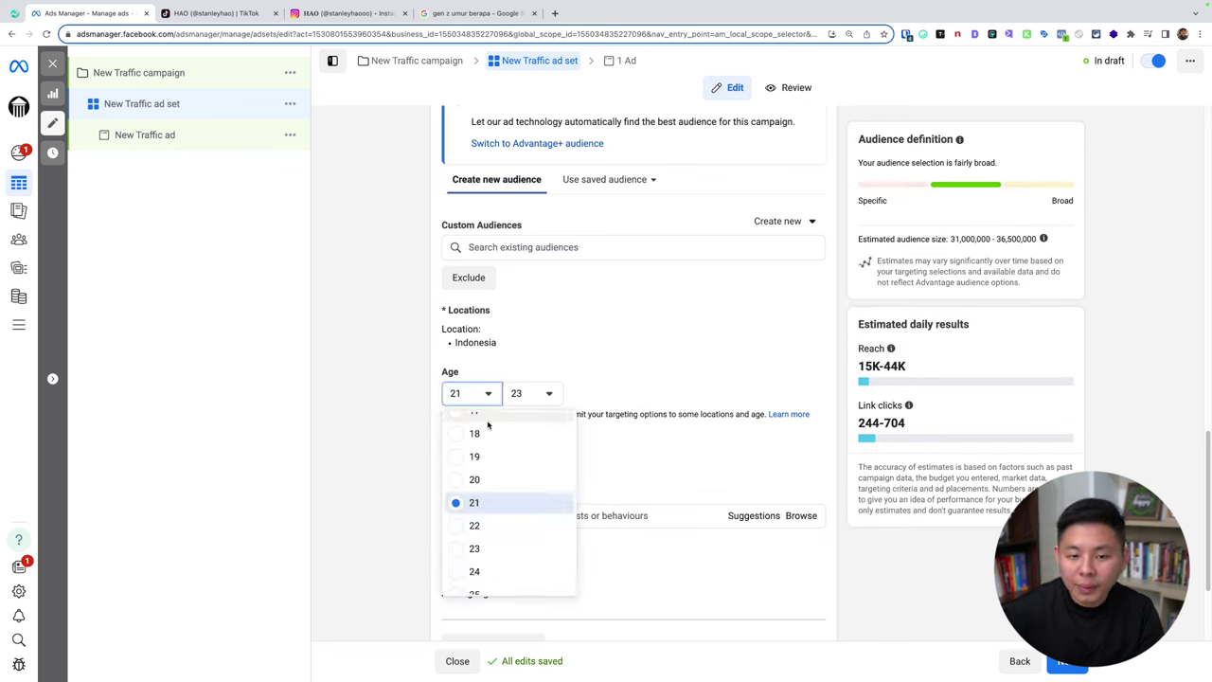
{"action": "left_click", "coordinate": [474, 434]}
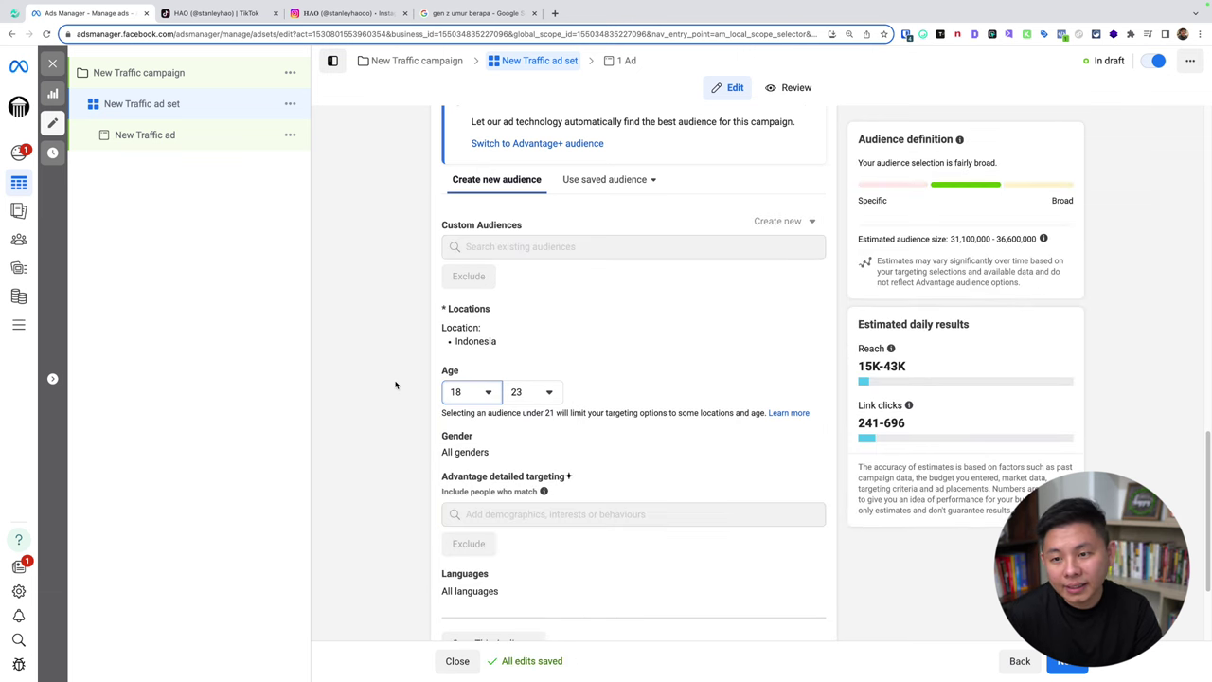
{"action": "left_click", "coordinate": [376, 396]}
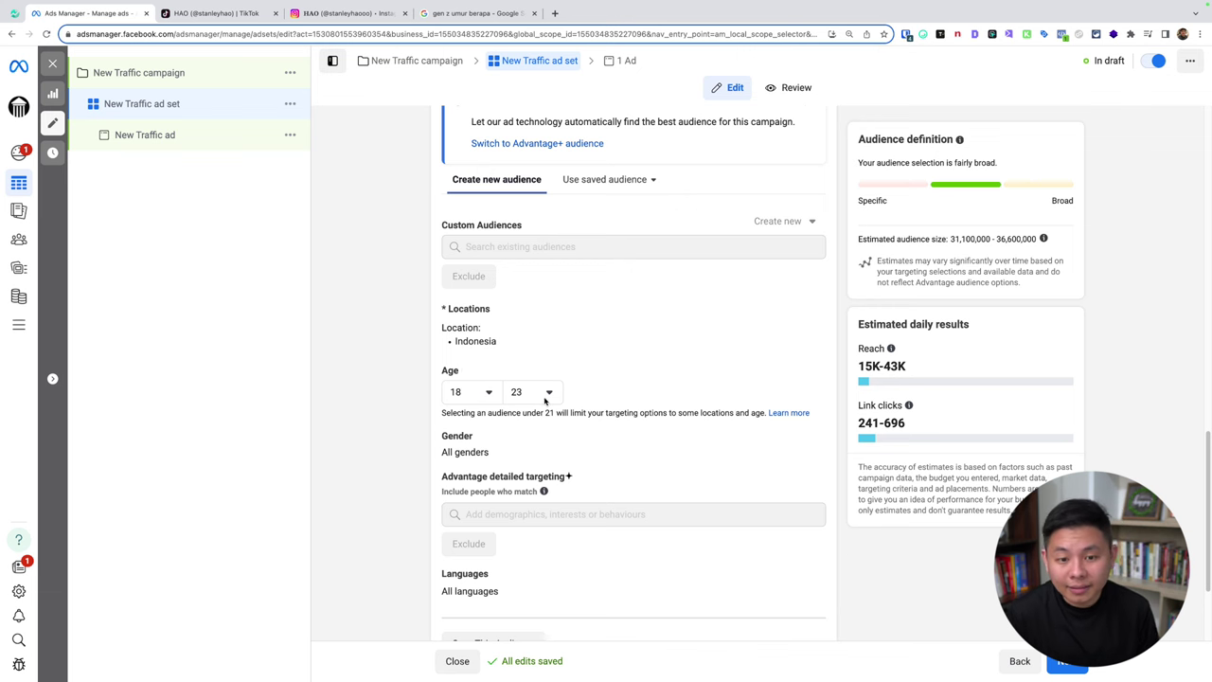
Step: Open the help article on advertising to teens from the age setting and read its targeting restrictions
{"action": "left_click", "coordinate": [797, 412]}
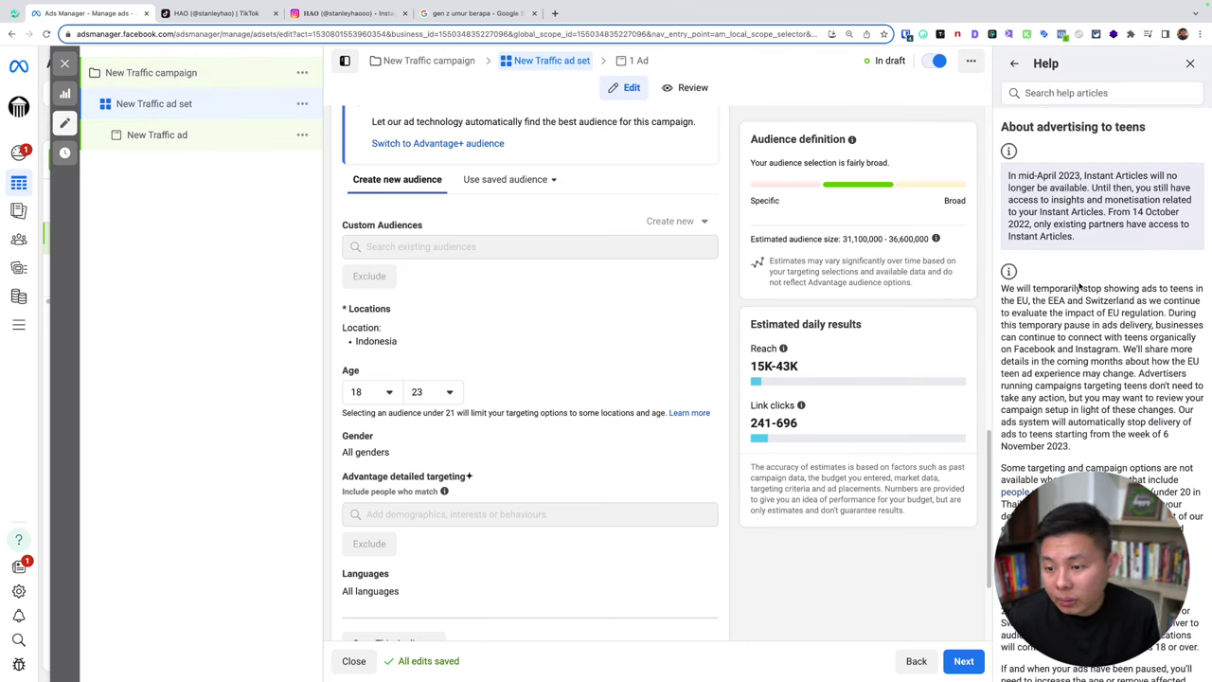
{"action": "scroll", "coordinate": [1080, 471], "scroll_direction": "down", "scroll_amount": 1}
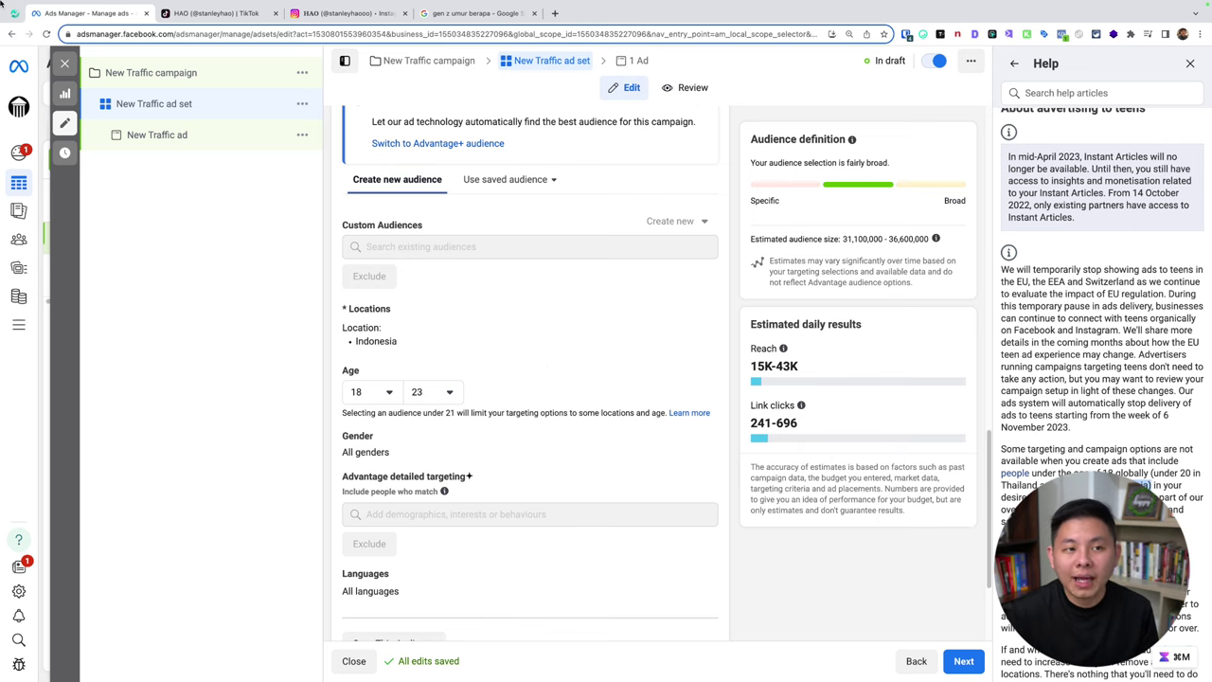
Step: Switch to the Upgraded portal, open the Gen Z task's attached screenshot and examine the age options under Demographics
{"action": "mouse_move", "coordinate": [11, 41]}
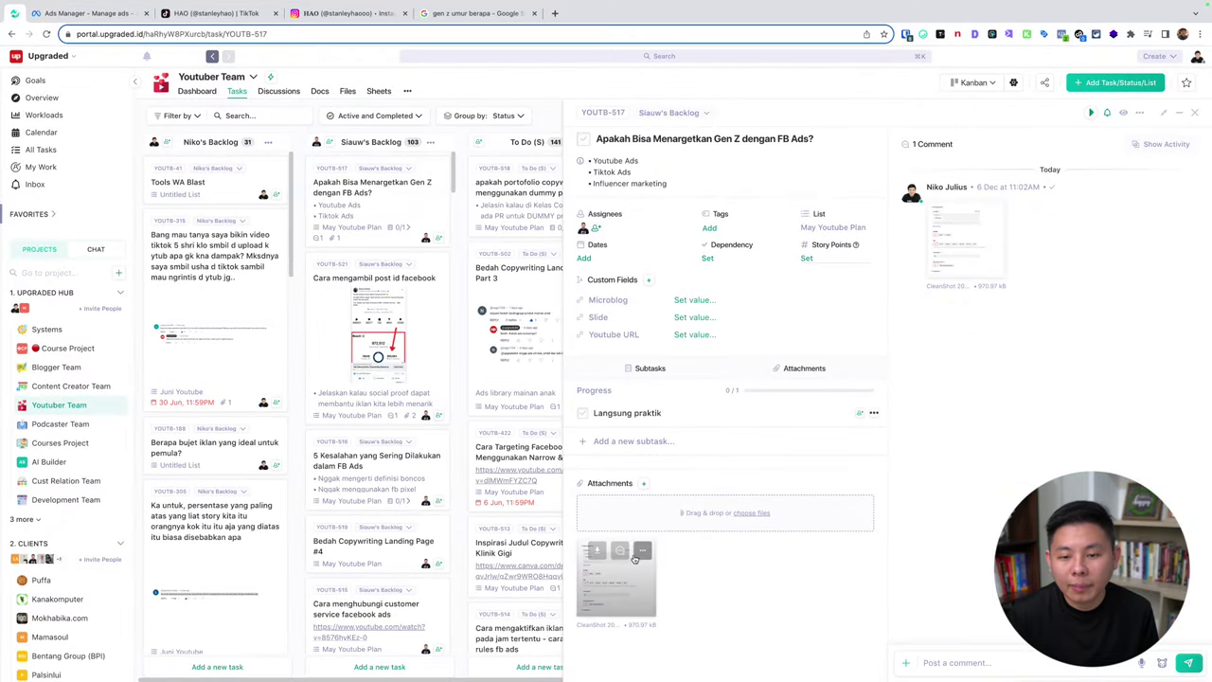
{"action": "left_click", "coordinate": [615, 588]}
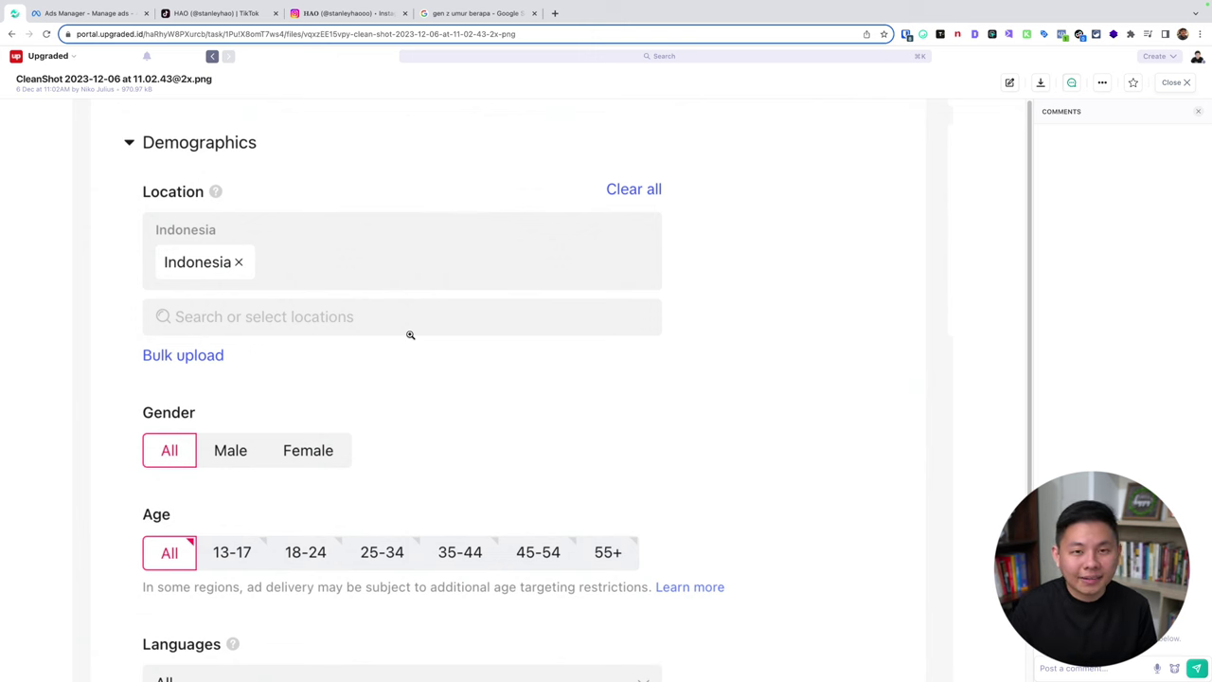
{"action": "scroll", "coordinate": [533, 381], "scroll_direction": "down", "scroll_amount": 4}
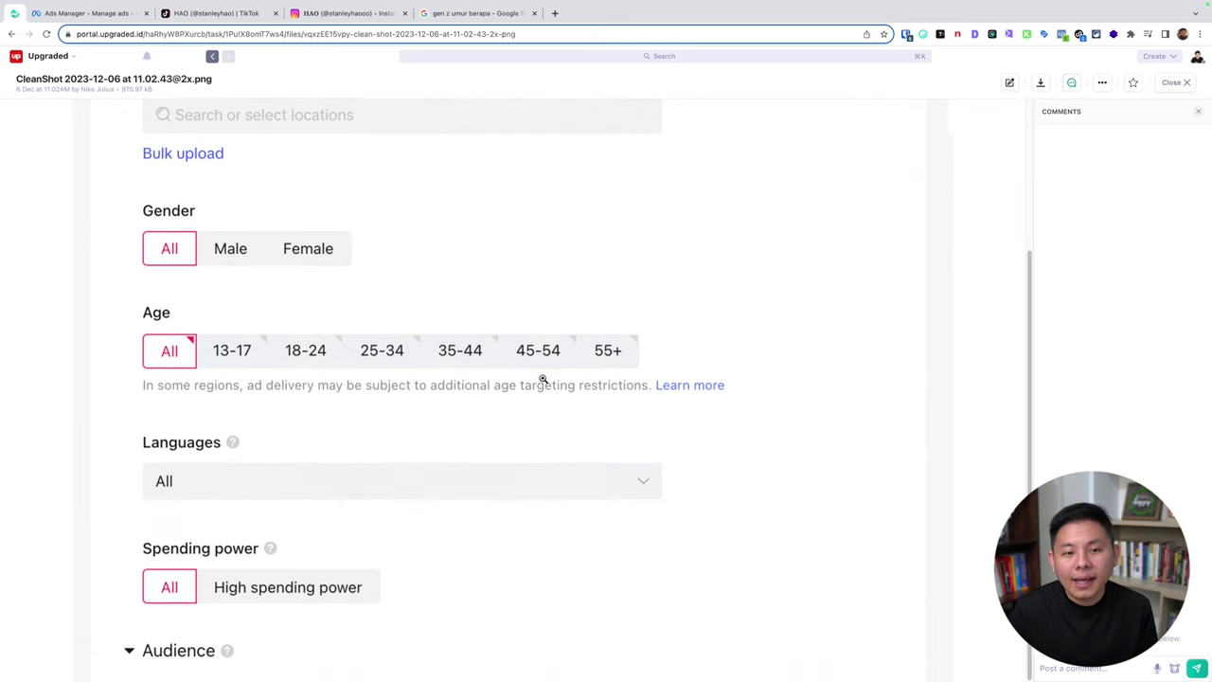
{"action": "scroll", "coordinate": [540, 381], "scroll_direction": "up", "scroll_amount": 3}
{"action": "scroll", "coordinate": [542, 379], "scroll_direction": "down", "scroll_amount": 3}
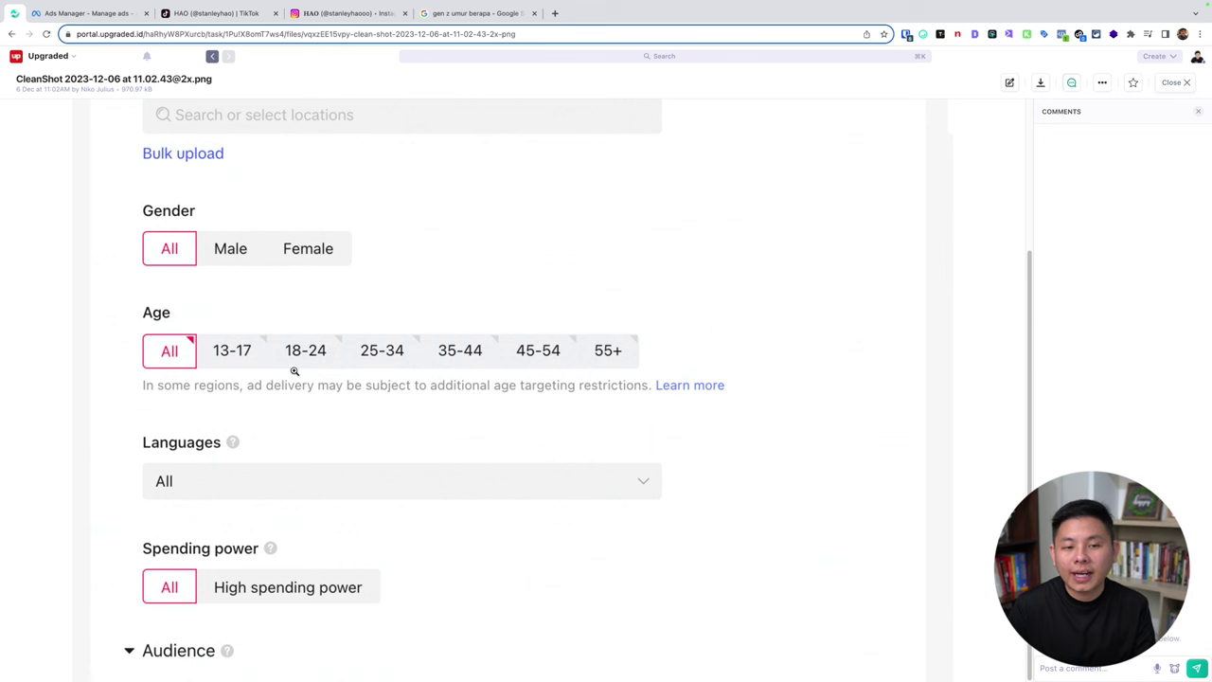
Step: Mark up the screenshot's age options, crossing out 13-17 and boxing 18-24, and clear the drawings
{"action": "key", "text": "super+shift+a"}
{"action": "left_click_drag", "start_coordinate": [275, 364], "coordinate": [338, 361]}
{"action": "left_click_drag", "start_coordinate": [202, 365], "coordinate": [294, 365]}
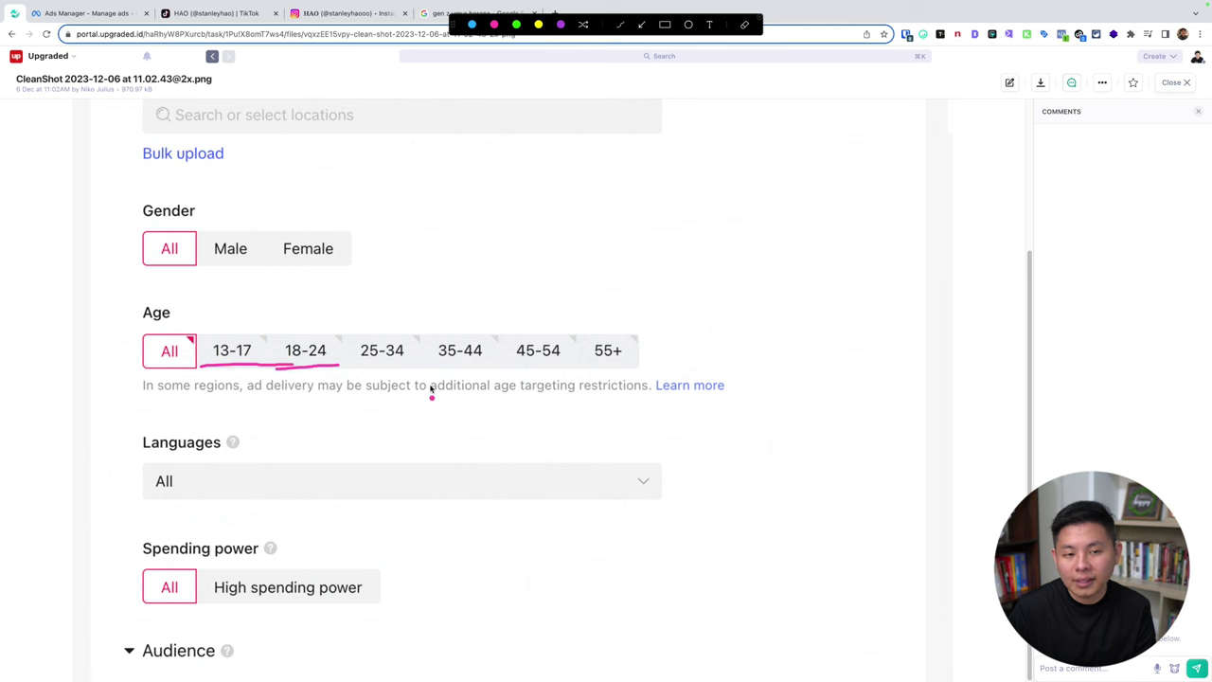
{"action": "mouse_move", "coordinate": [248, 338]}
{"action": "left_mouse_down"}
{"action": "mouse_move", "coordinate": [205, 377]}
{"action": "mouse_move", "coordinate": [250, 379]}
{"action": "mouse_move", "coordinate": [277, 325]}
{"action": "mouse_move", "coordinate": [348, 333]}
{"action": "mouse_move", "coordinate": [345, 369]}
{"action": "left_mouse_up"}
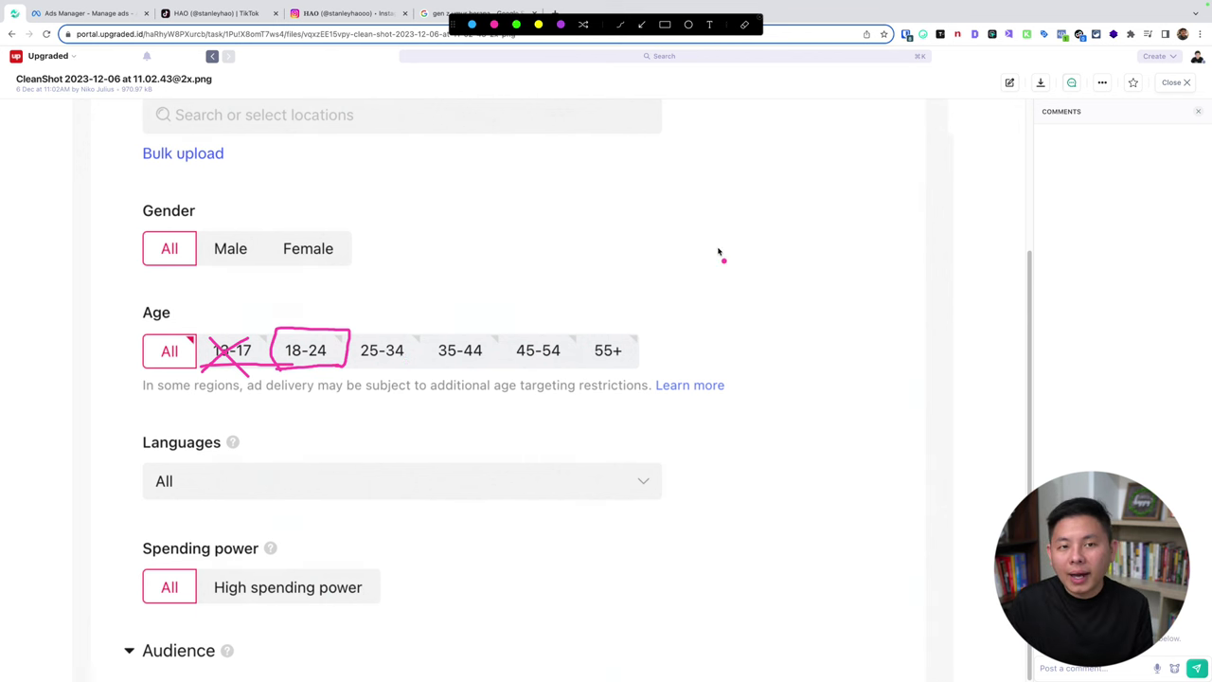
{"action": "key", "text": "Escape"}
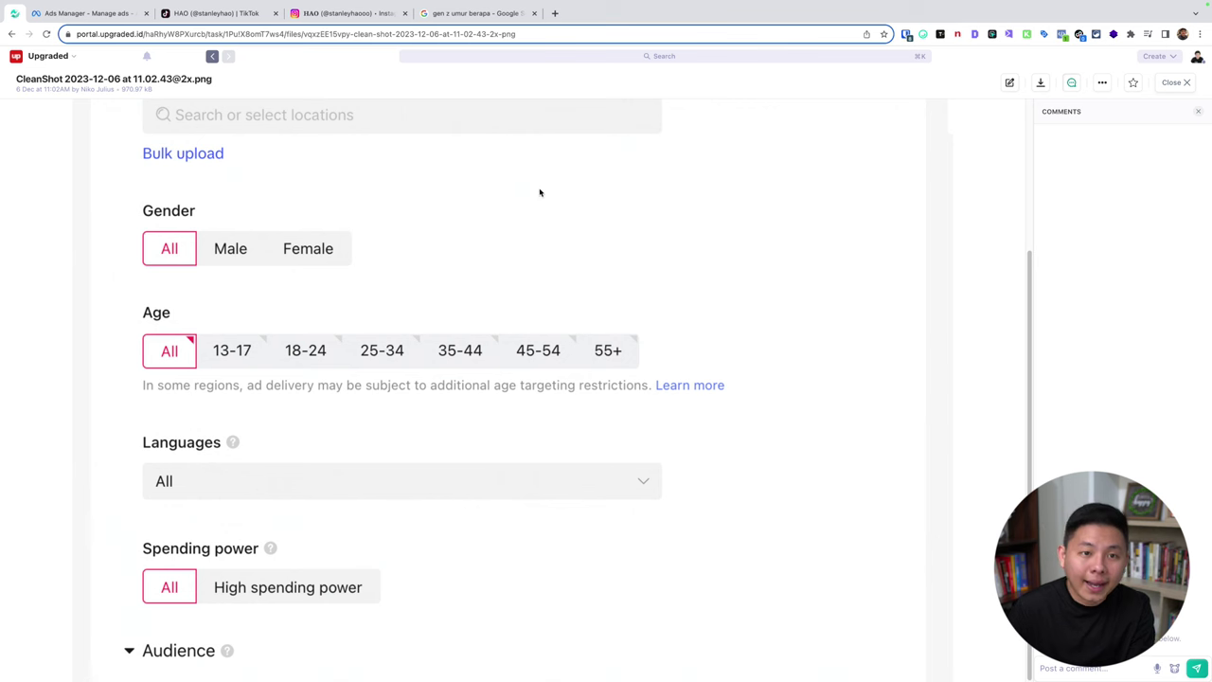
Step: Switch to the influencer's Instagram profile and browse its suggested profiles and full list of similar accounts
{"action": "left_click", "coordinate": [326, 17]}
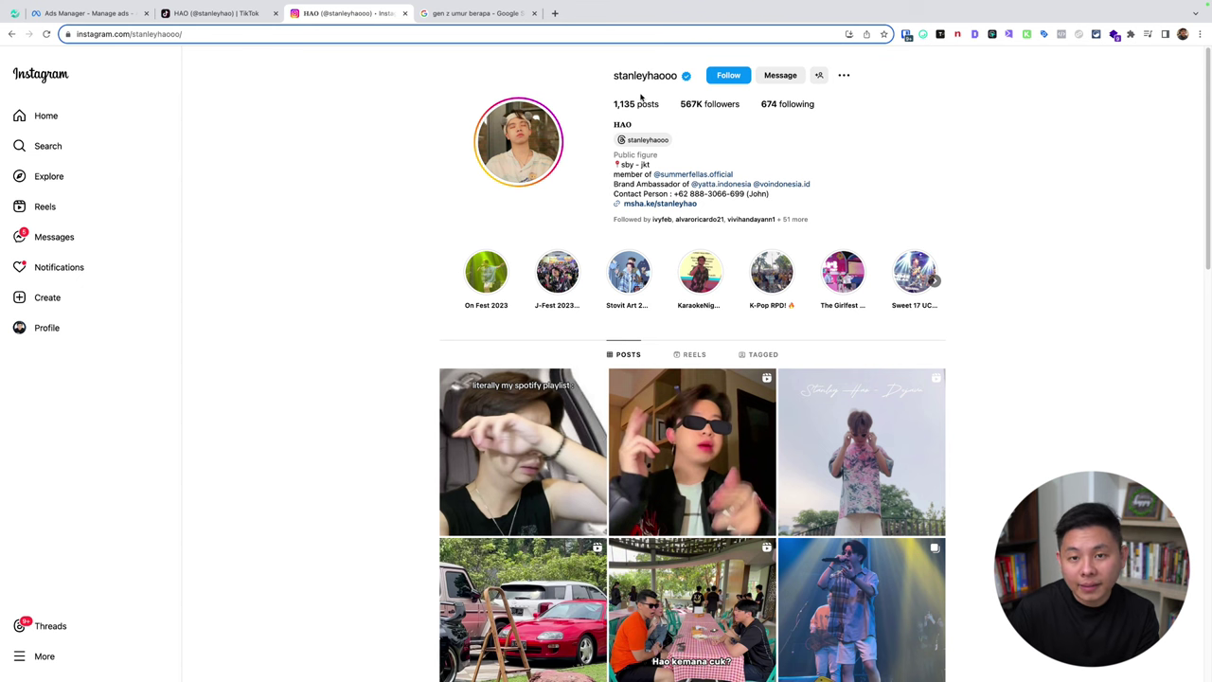
{"action": "left_click", "coordinate": [820, 76]}
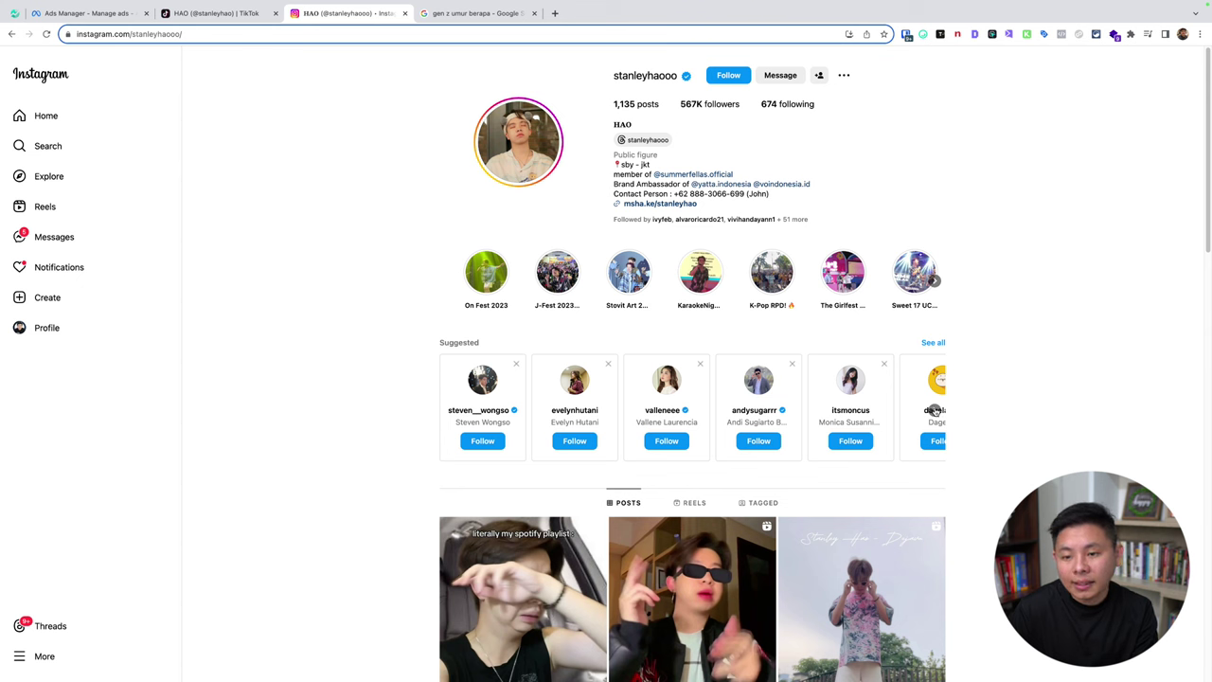
{"action": "scroll", "coordinate": [663, 408], "scroll_direction": "right", "scroll_amount": 5}
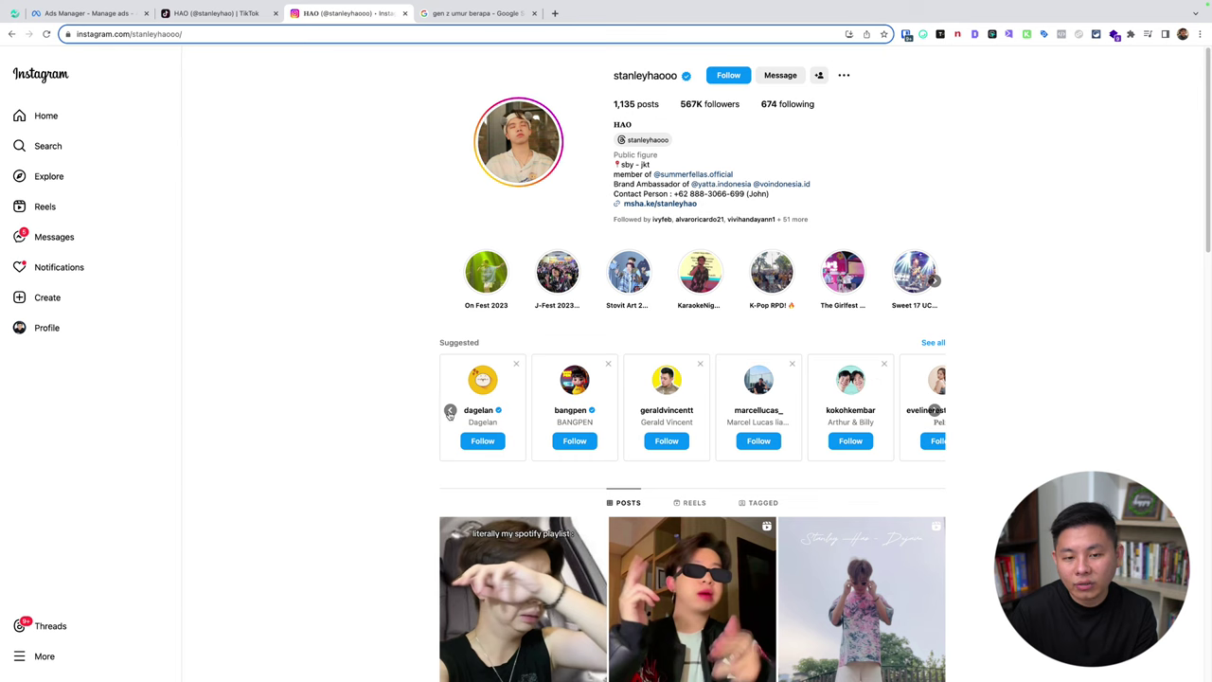
{"action": "left_click", "coordinate": [932, 343]}
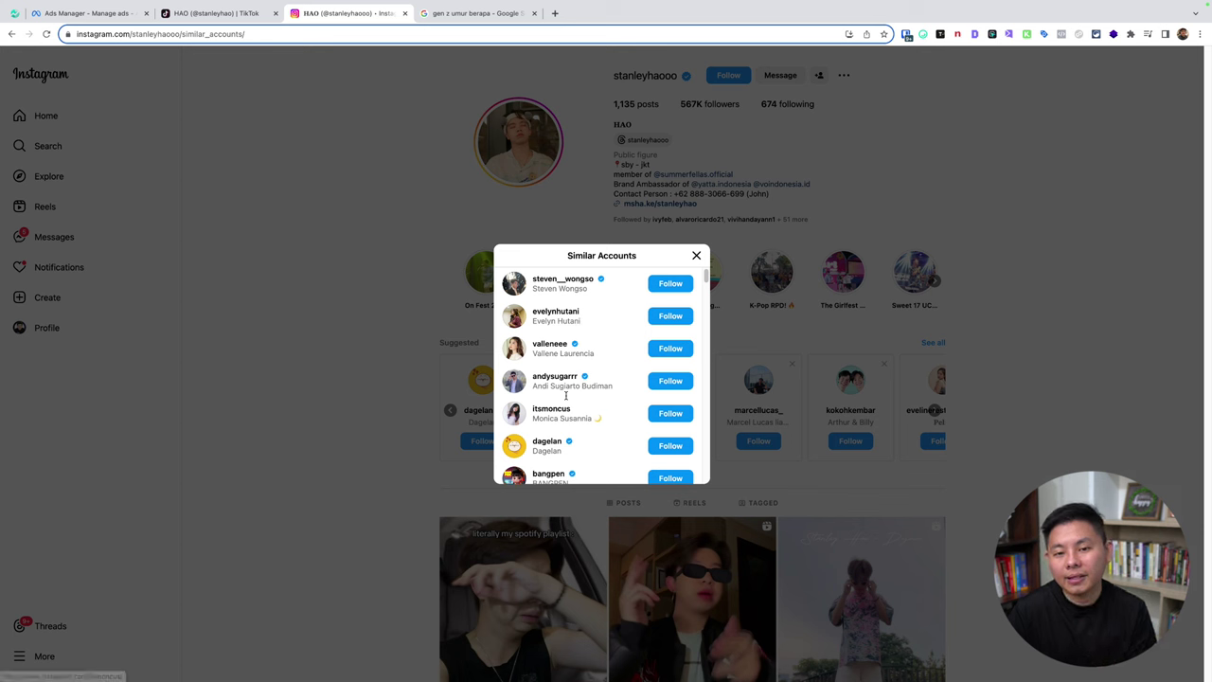
{"action": "scroll", "coordinate": [568, 393], "scroll_direction": "down", "scroll_amount": 2}
{"action": "scroll", "coordinate": [568, 393], "scroll_direction": "up", "scroll_amount": 2}
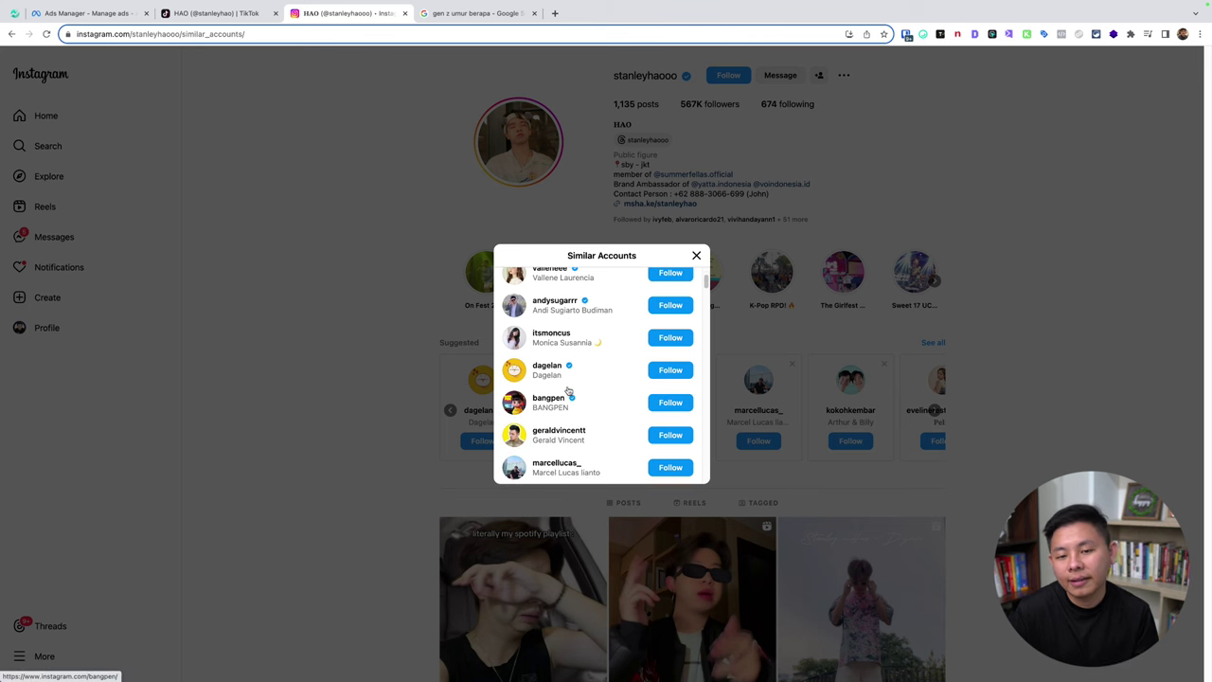
{"action": "left_click", "coordinate": [698, 256]}
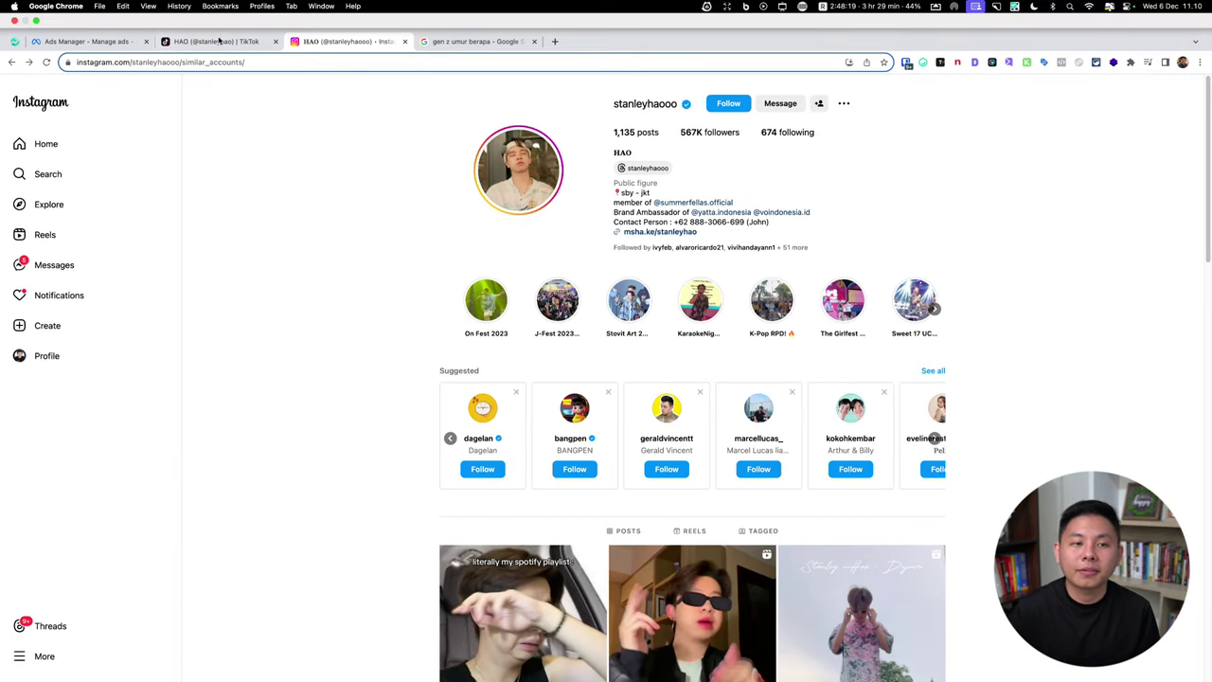
Step: View the influencer's TikTok and Instagram profiles and return to the Google results on the Gen Z age range
{"action": "left_click", "coordinate": [217, 41]}
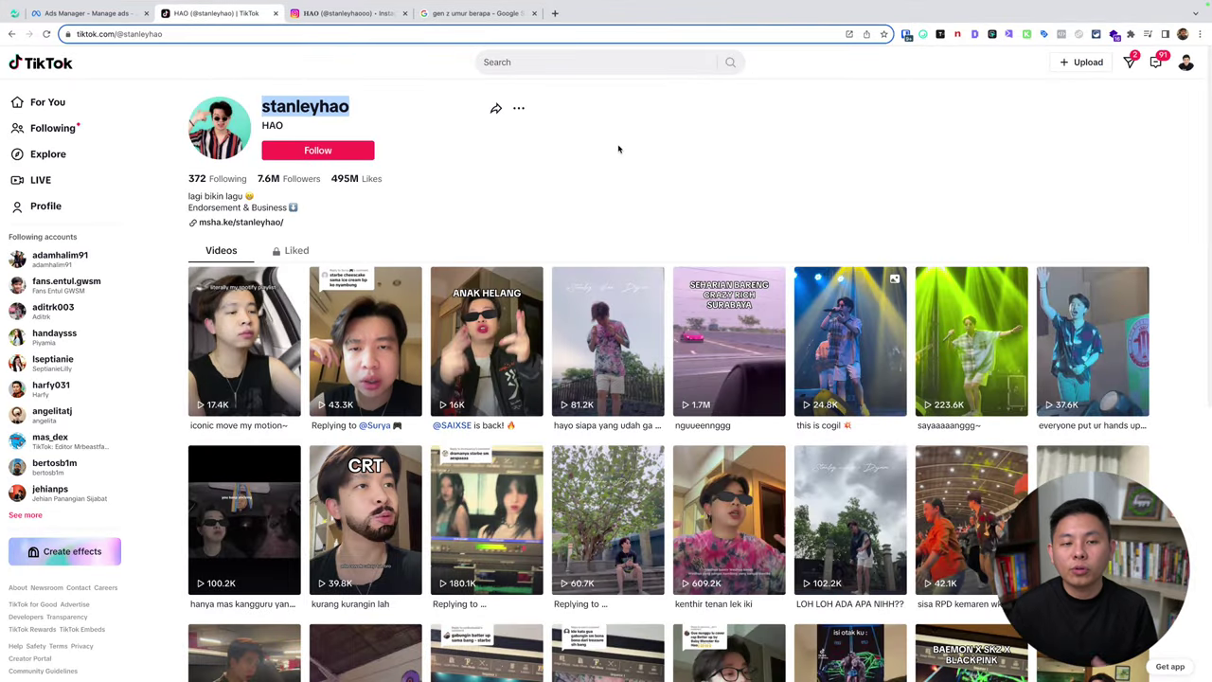
{"action": "left_click", "coordinate": [353, 16]}
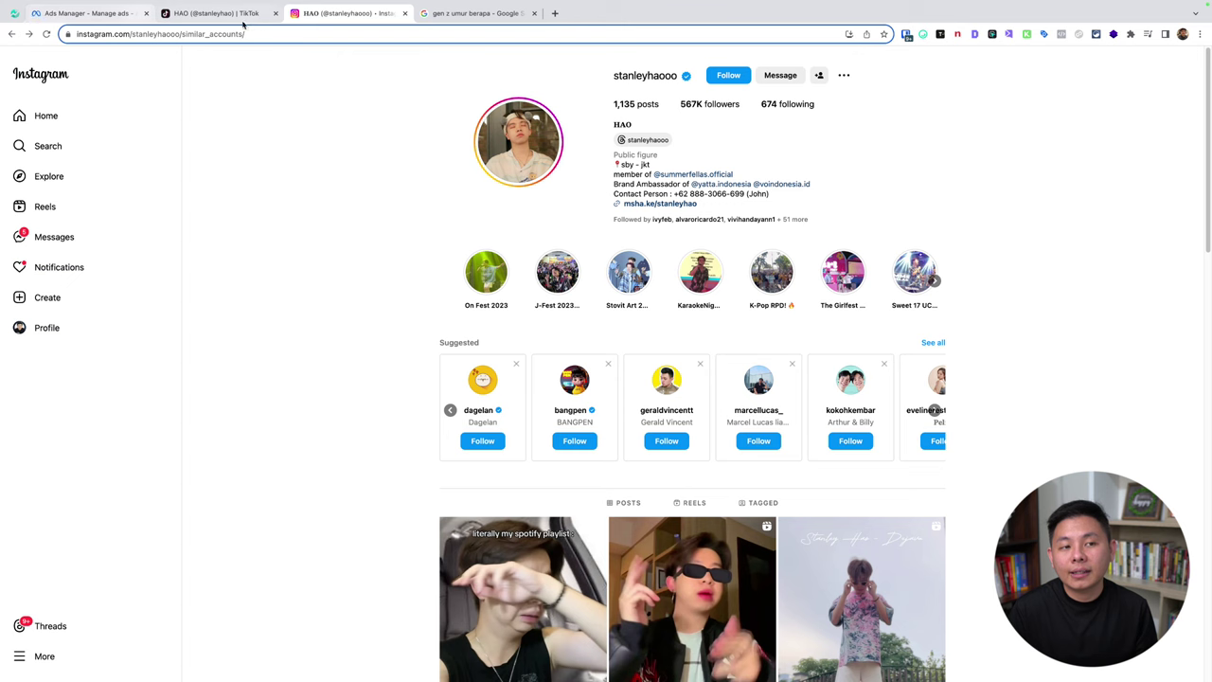
{"action": "left_click", "coordinate": [502, 15]}
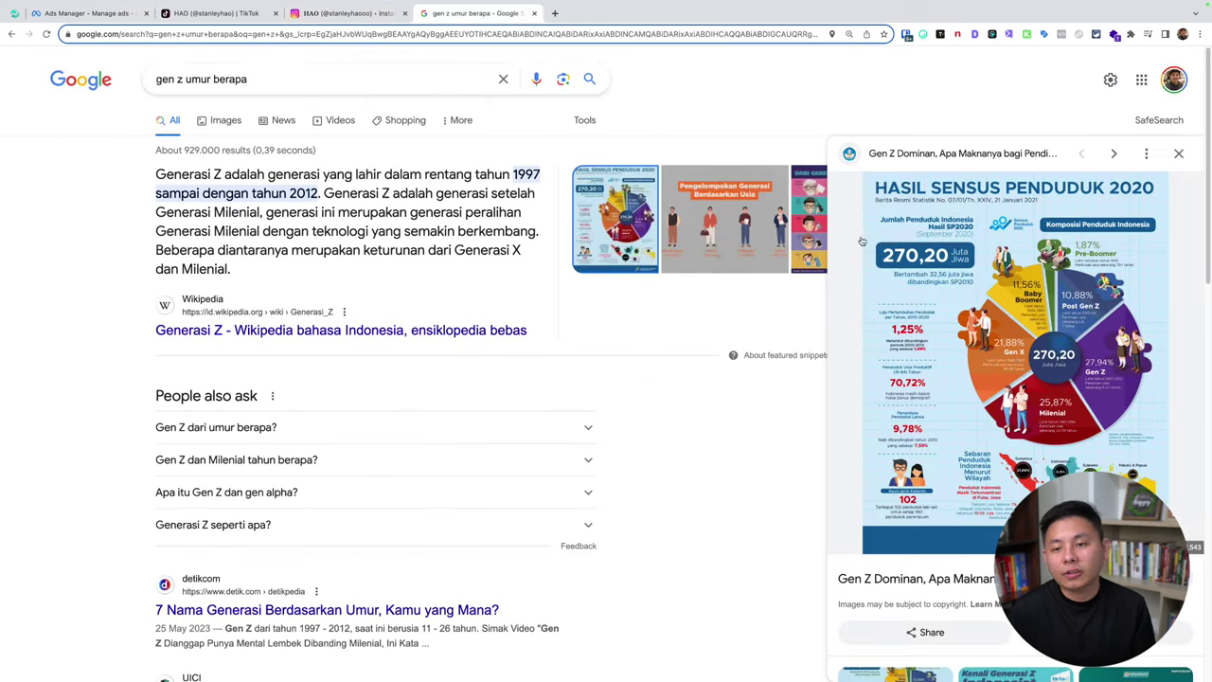